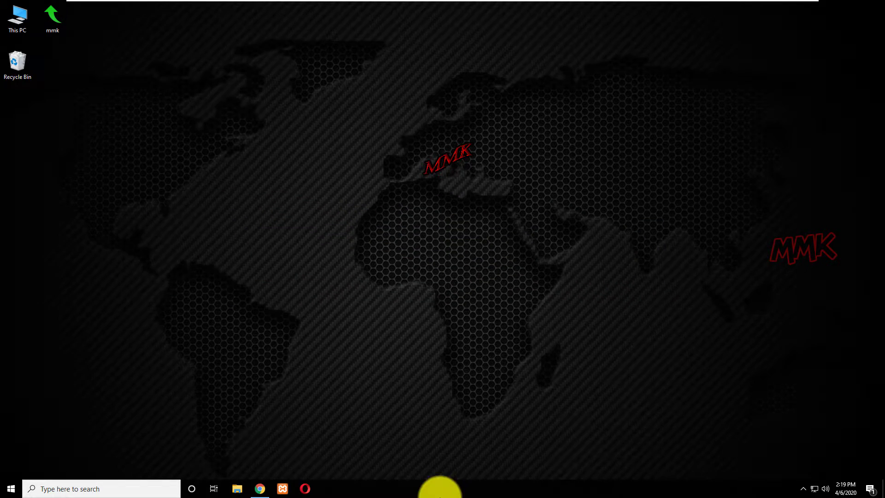
Launch Chrome and sign in with the existing Google account and its password
{"action": "left_click", "coordinate": [267, 482]}
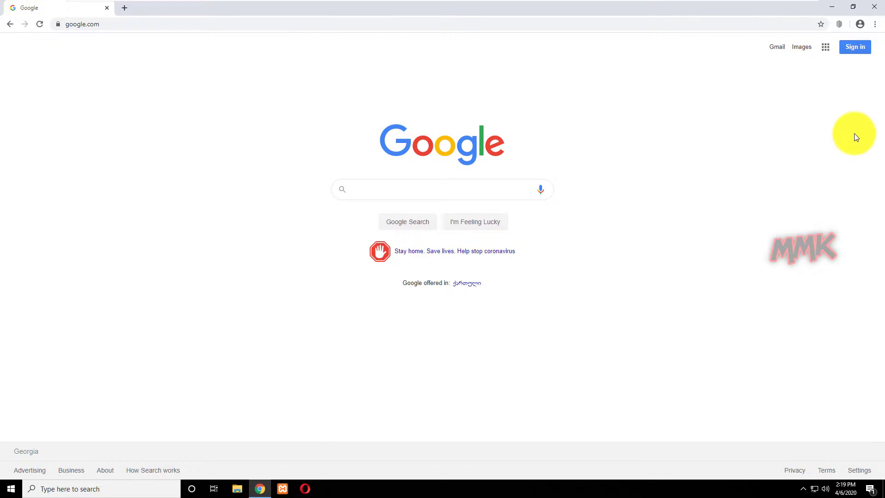
{"action": "left_click", "coordinate": [851, 48]}
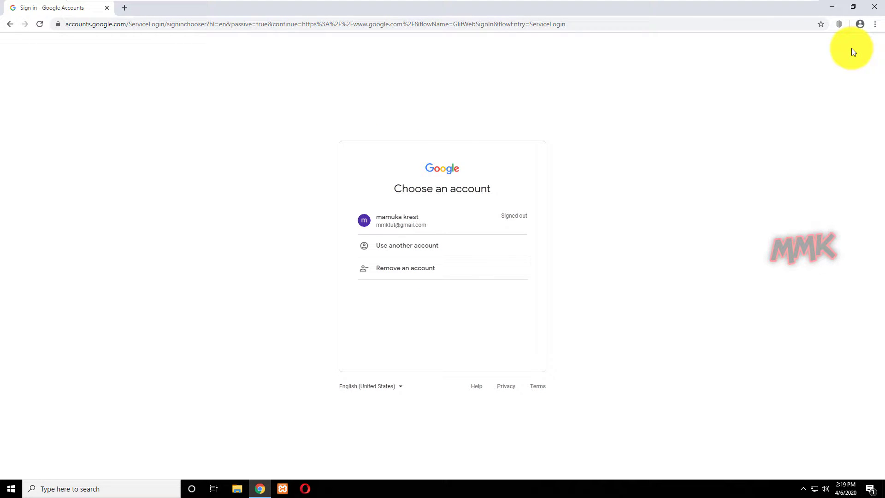
{"action": "left_click", "coordinate": [421, 230]}
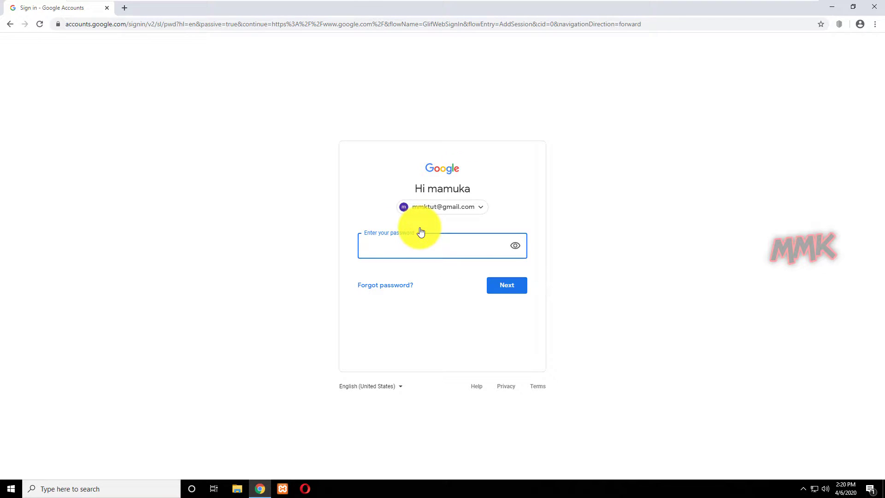
{"action": "type", "text": "••••••••••••••••"}
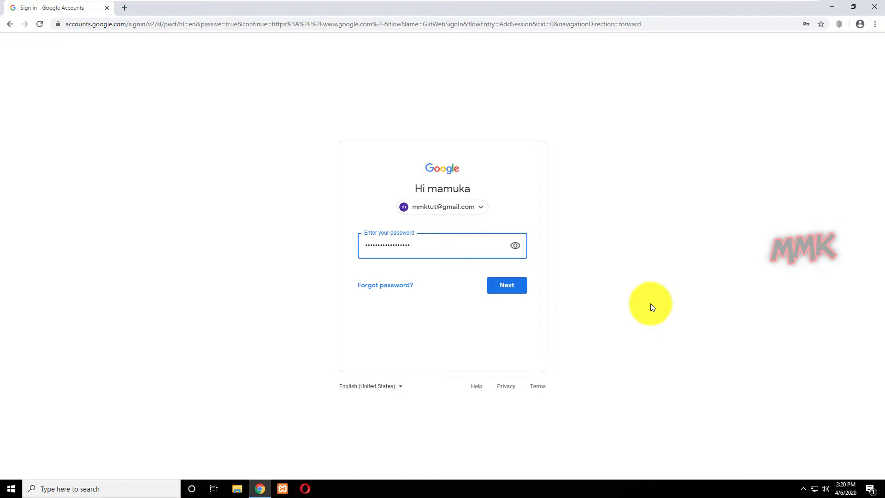
{"action": "left_click", "coordinate": [507, 287]}
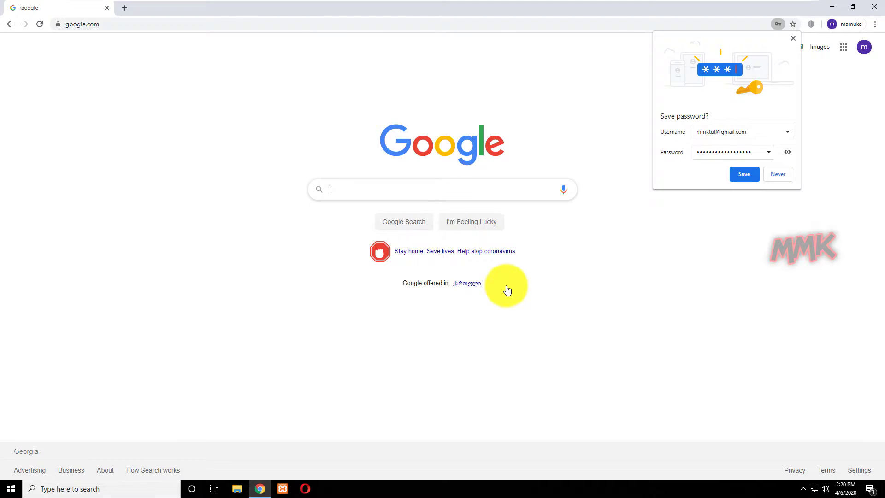
Save the account password in Chrome and confirm which account is signed in
{"action": "left_click", "coordinate": [743, 178]}
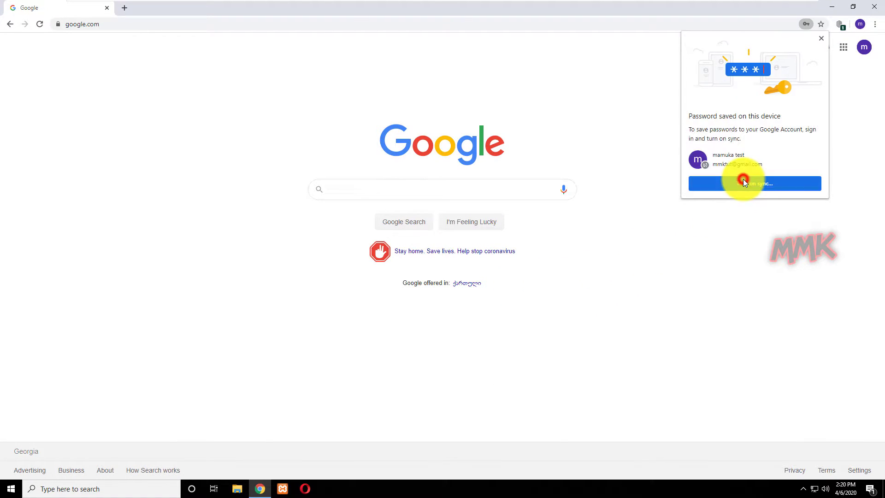
{"action": "left_click", "coordinate": [821, 38]}
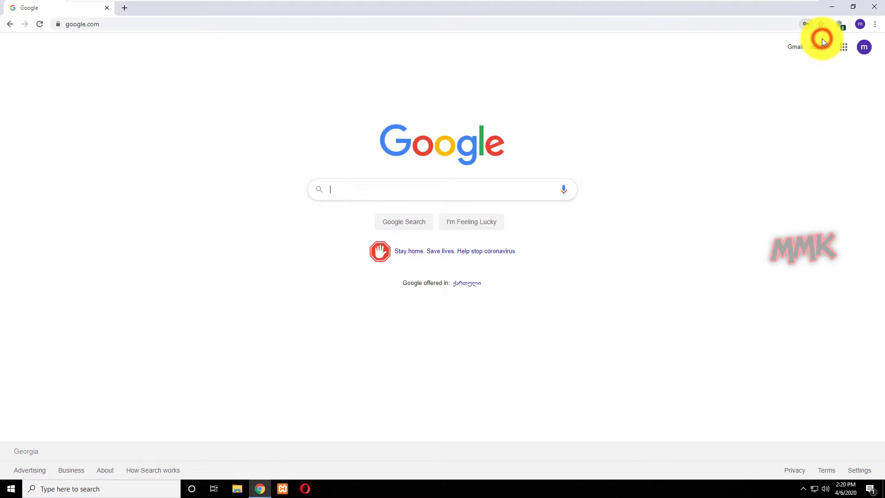
{"action": "left_click", "coordinate": [860, 49]}
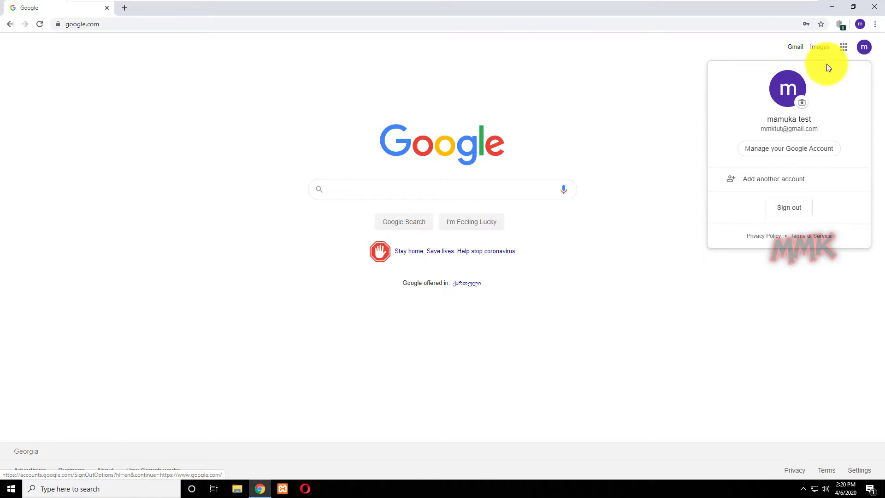
{"action": "left_click", "coordinate": [521, 59]}
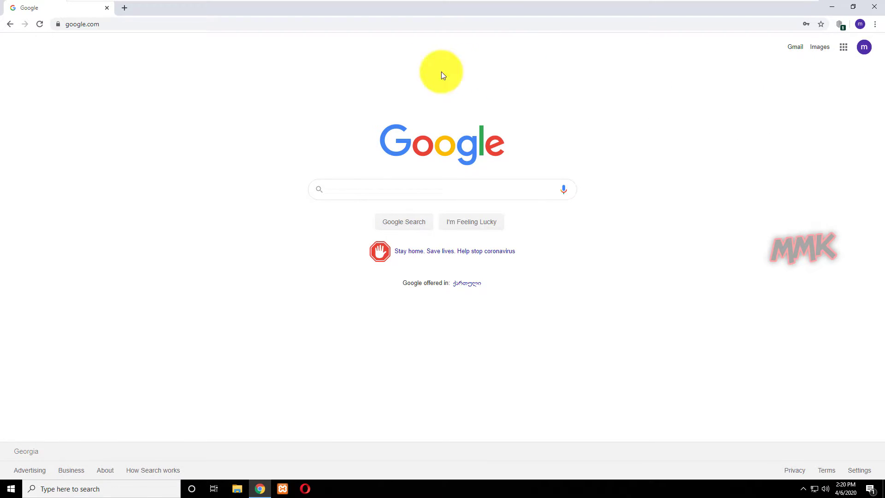
Go to ads.google.com from the address bar
{"action": "left_click", "coordinate": [352, 28]}
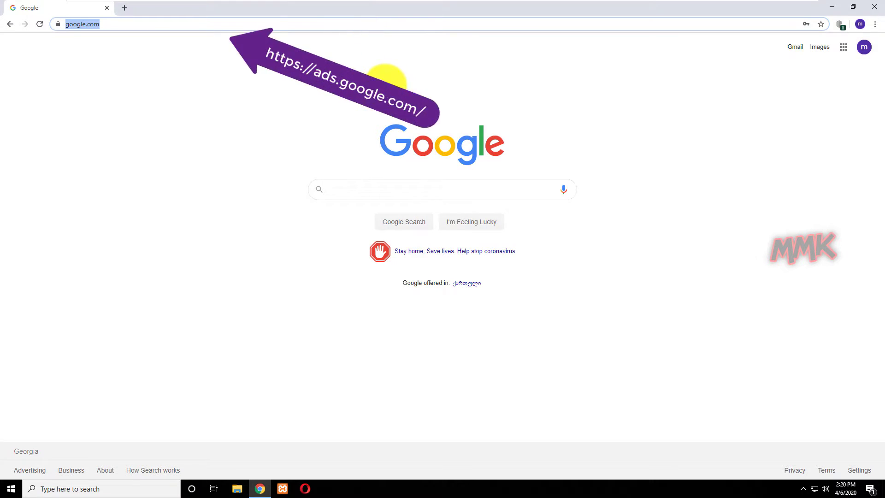
{"action": "type", "text": "ads"}
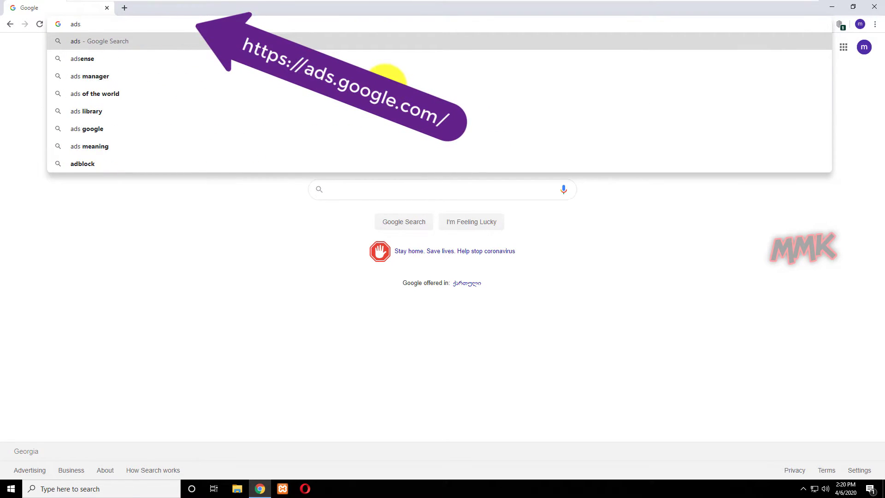
{"action": "type", "text": ".google"}
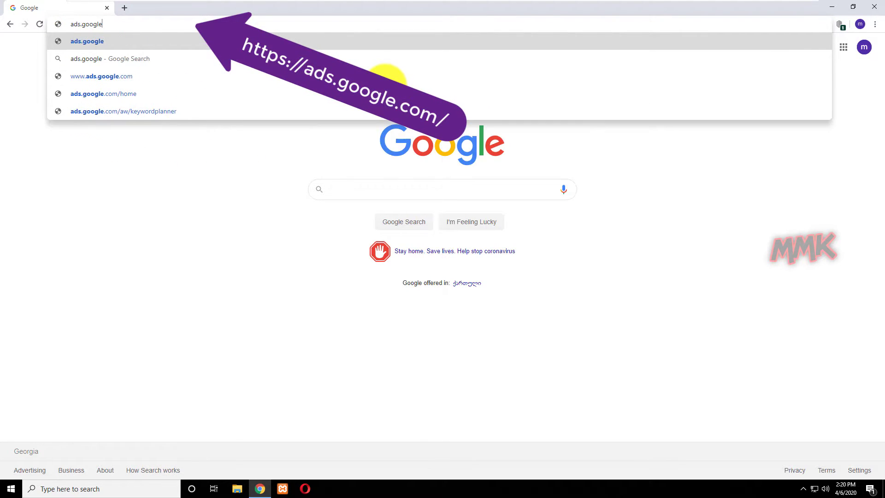
{"action": "type", "text": ".com"}
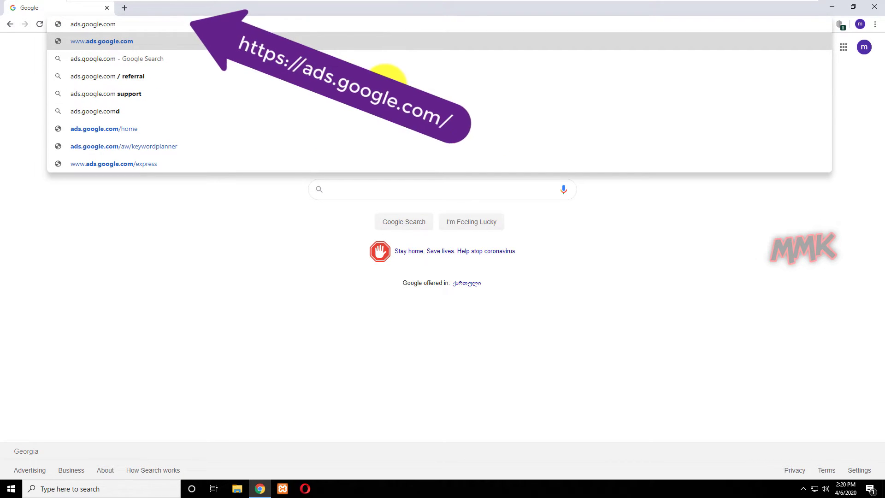
{"action": "key", "text": "Return"}
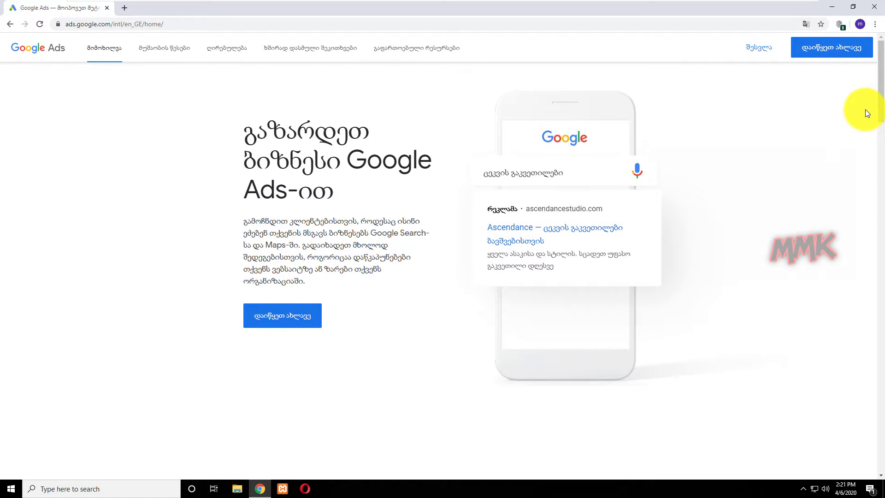
Switch the site language to United States – English and start a new Google Ads setup
{"action": "left_click_drag", "start_coordinate": [879, 96], "coordinate": [866, 463]}
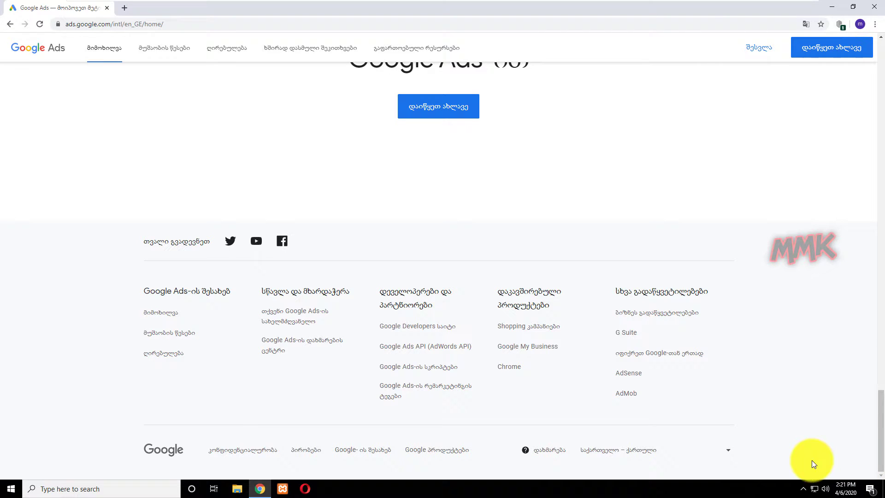
{"action": "left_click", "coordinate": [726, 451]}
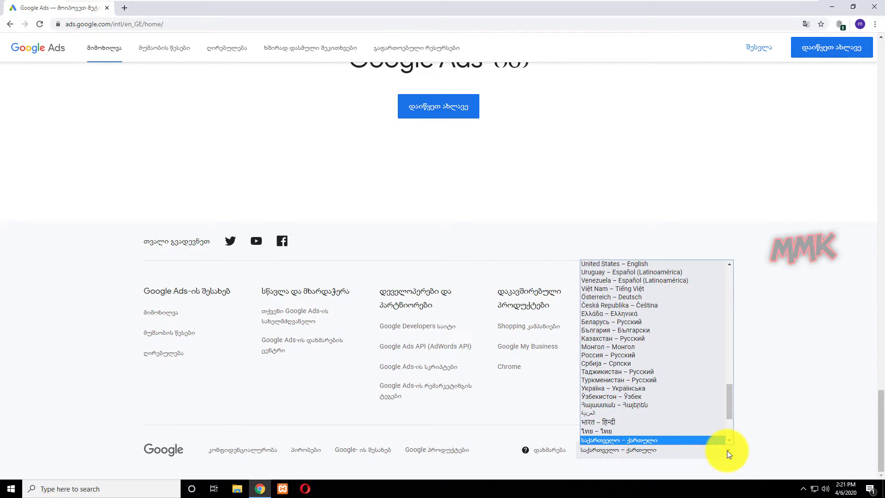
{"action": "key", "text": "u"}
{"action": "scroll", "coordinate": [664, 306], "scroll_direction": "down", "scroll_amount": 1}
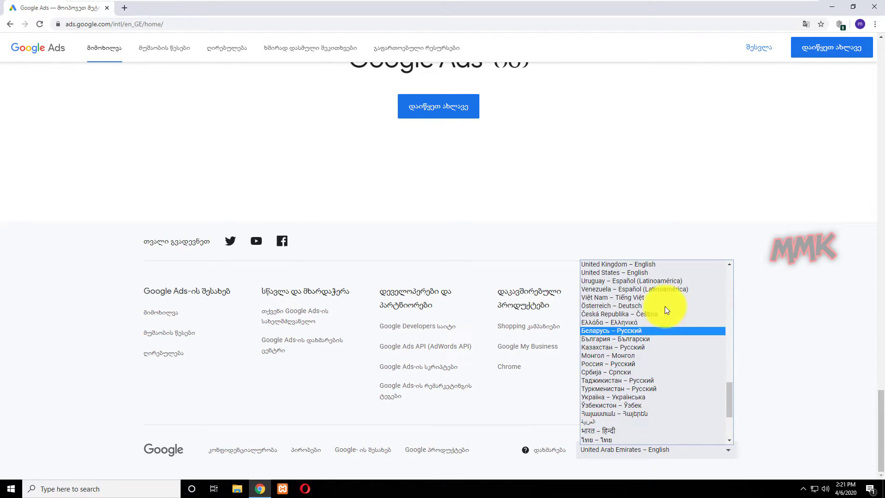
{"action": "left_click", "coordinate": [644, 273]}
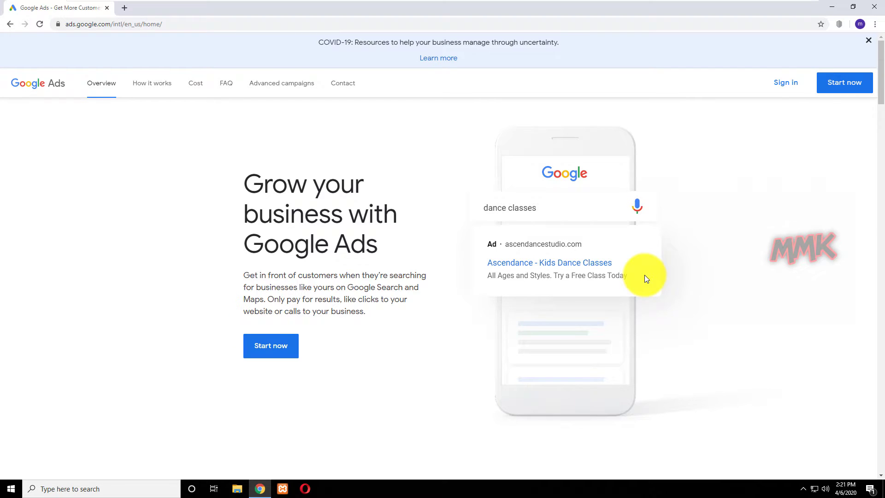
{"action": "left_click", "coordinate": [266, 347]}
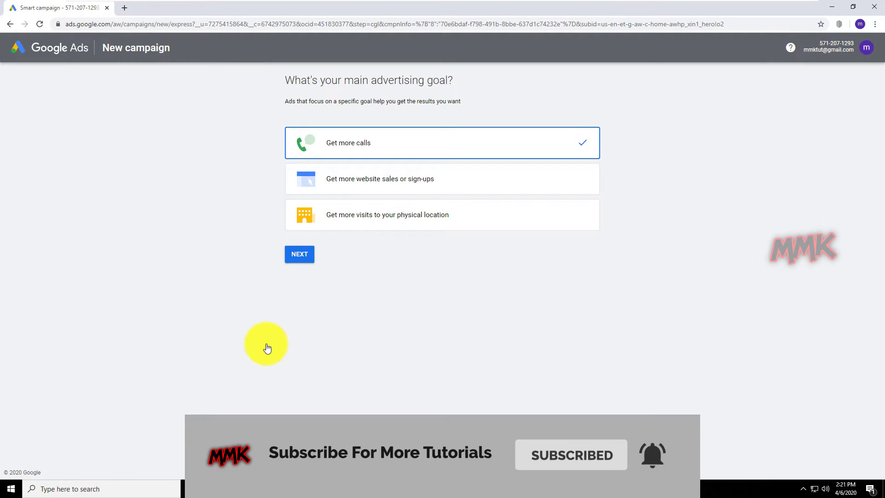
Move past the advertising goal, then delete the unfinished Google Ads account
{"action": "left_click", "coordinate": [296, 257]}
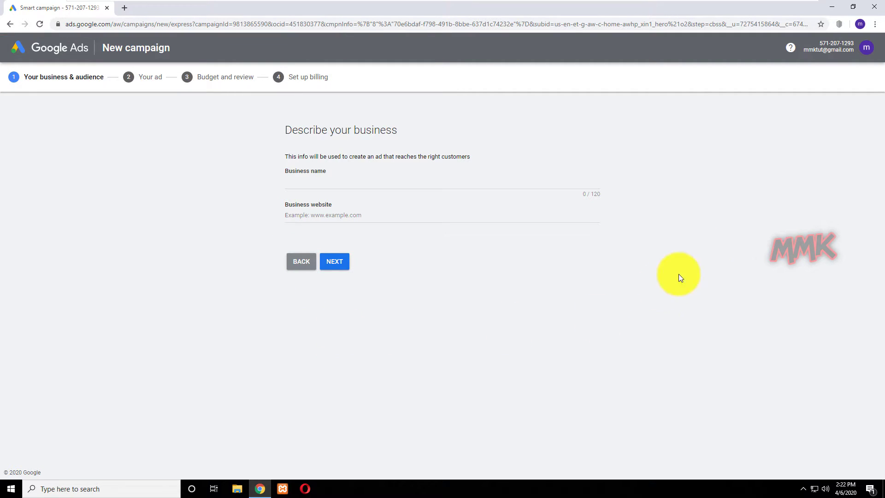
{"action": "left_click", "coordinate": [866, 48]}
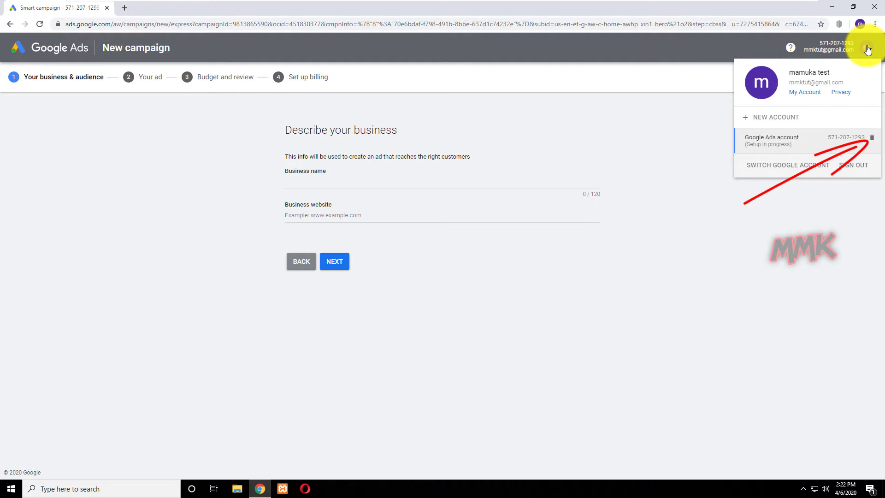
{"action": "left_click", "coordinate": [871, 136]}
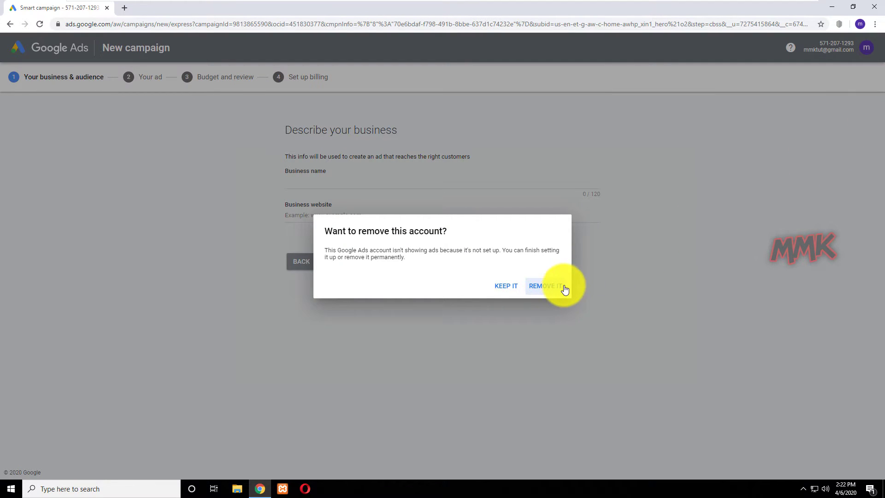
{"action": "left_click", "coordinate": [563, 287]}
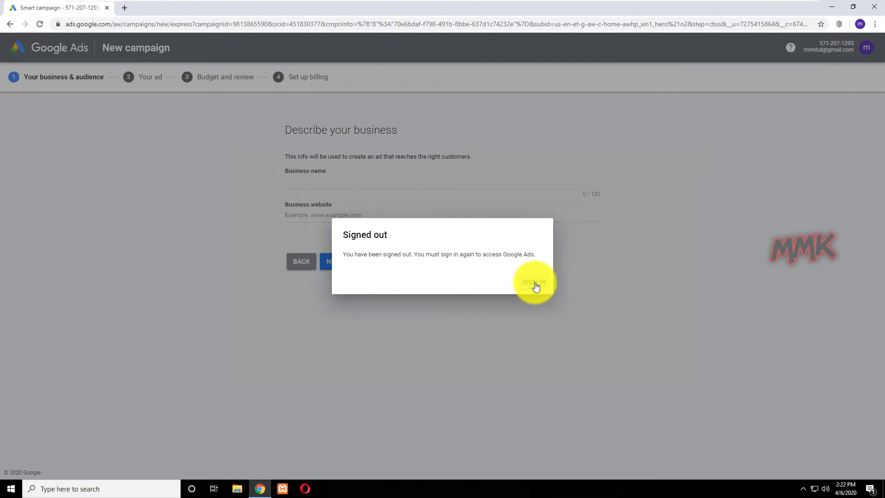
Sign back in to Google Ads with the existing Google account
{"action": "left_click", "coordinate": [534, 283]}
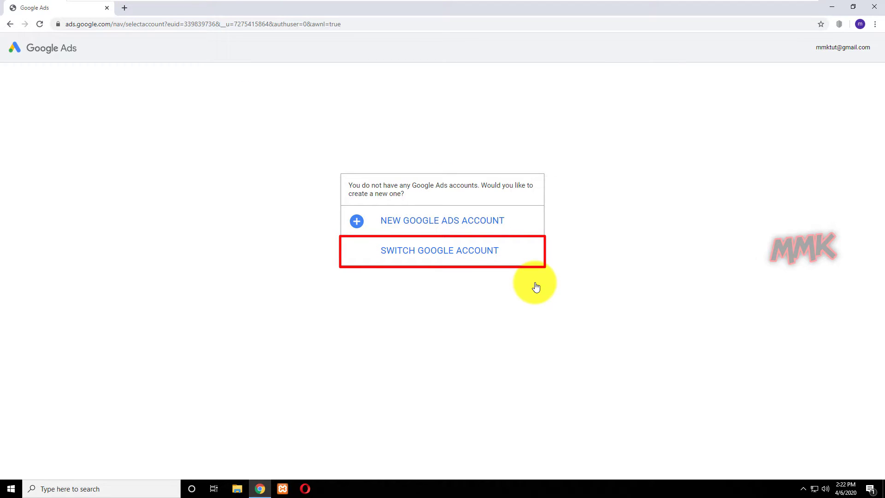
{"action": "left_click", "coordinate": [456, 252]}
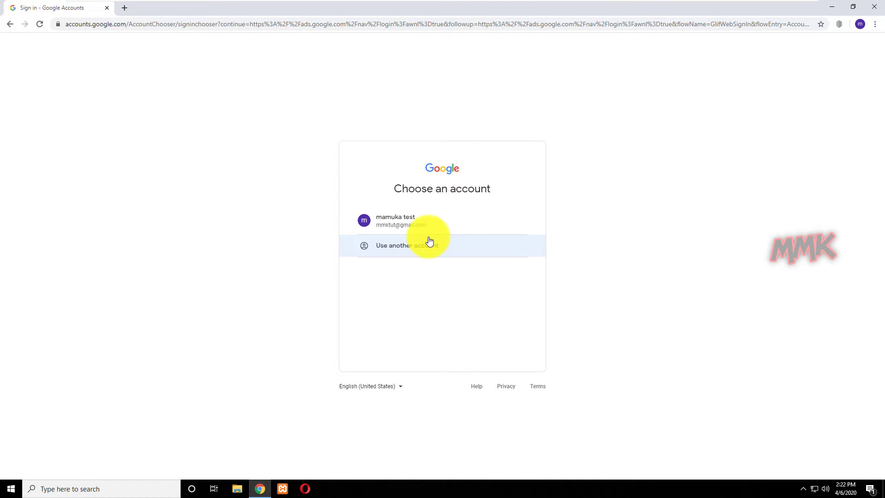
{"action": "left_click", "coordinate": [425, 230]}
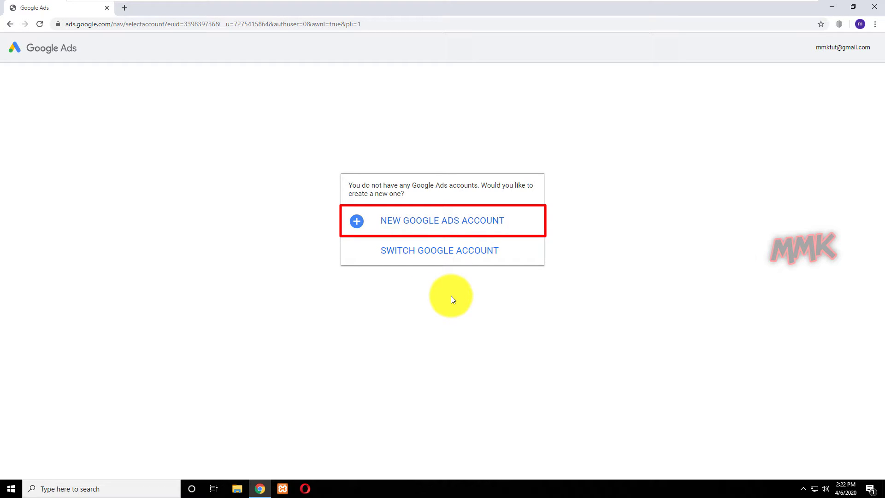
Start a new Google Ads account and switch its setup to Expert Mode
{"action": "left_click", "coordinate": [434, 225]}
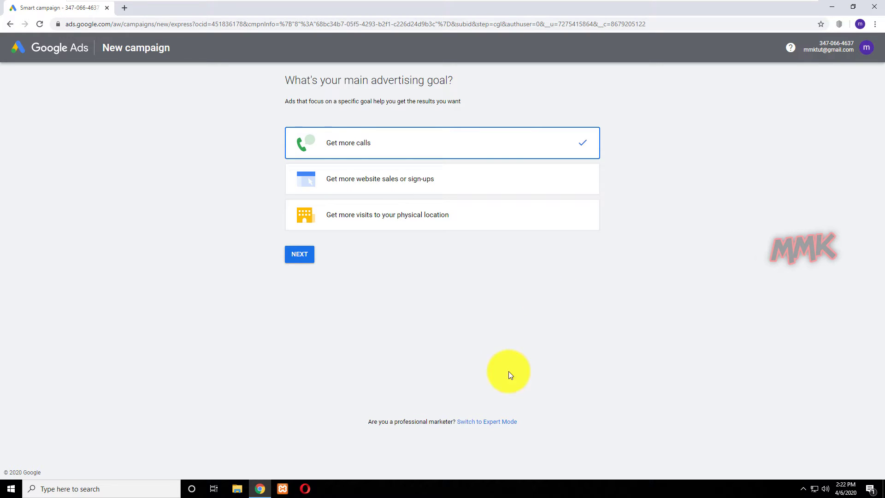
{"action": "left_click", "coordinate": [490, 423]}
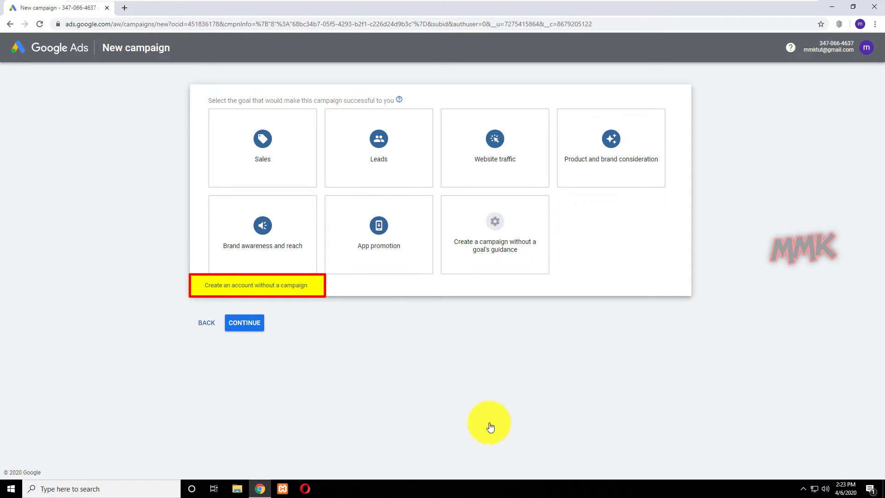
Create the account with no campaign, confirming Georgia billing, Georgia Time and US Dollar
{"action": "left_click", "coordinate": [268, 288]}
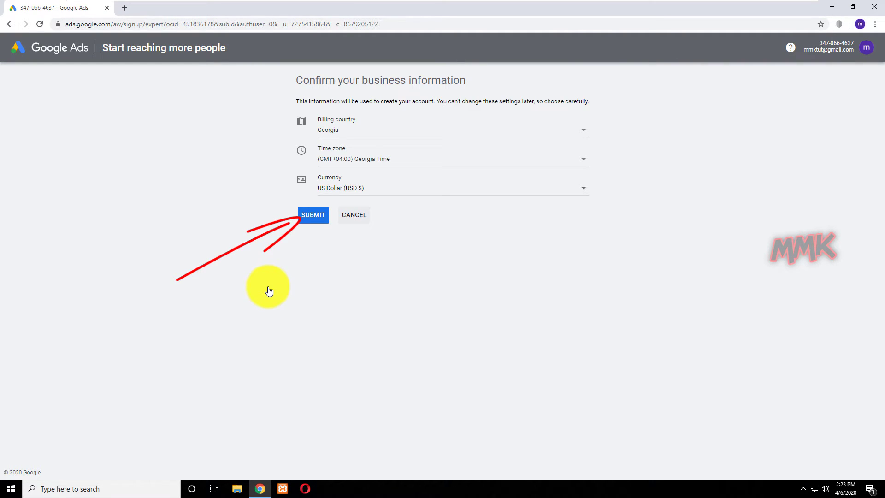
{"action": "left_click", "coordinate": [310, 217]}
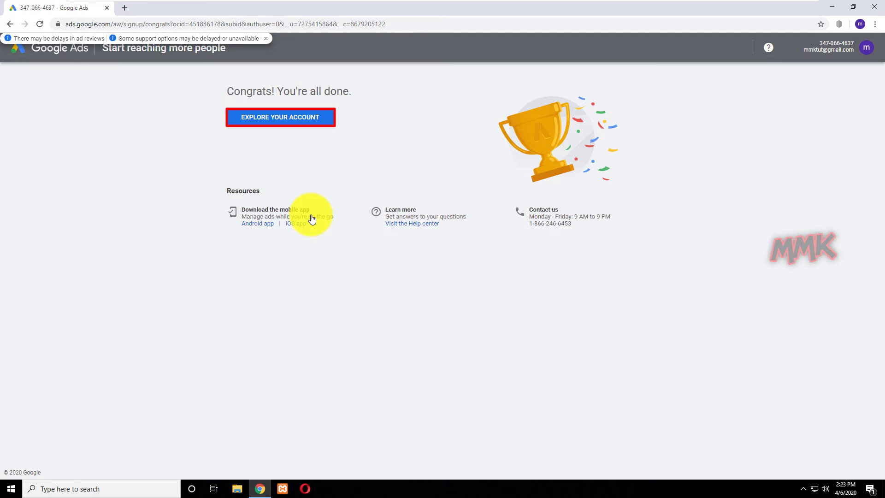
{"action": "left_click", "coordinate": [279, 117]}
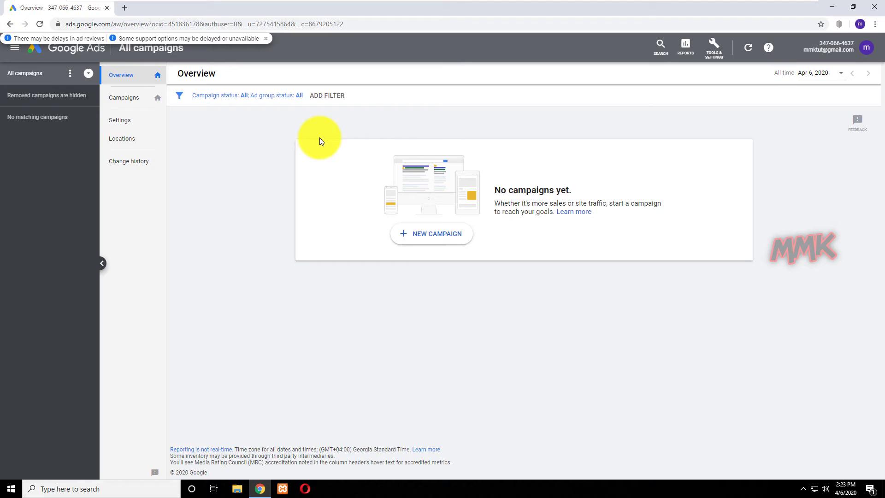
Open Keyword Planner from Tools & Settings and get past its introduction
{"action": "left_click", "coordinate": [713, 48]}
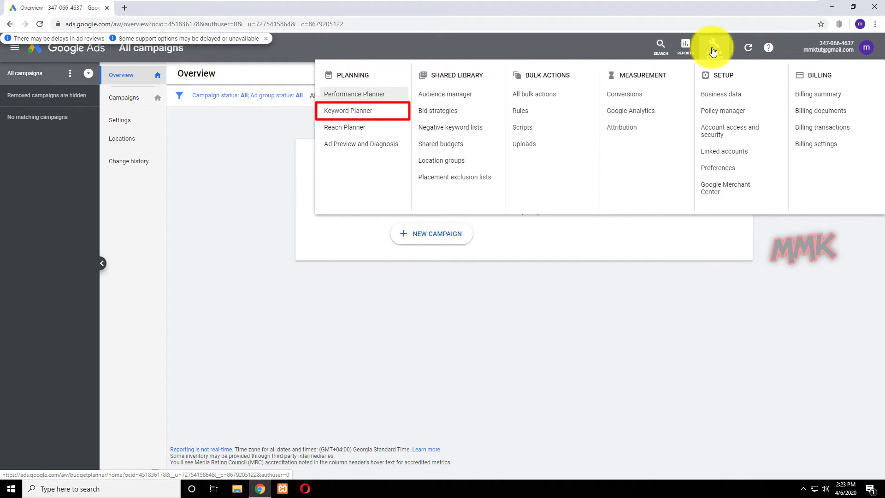
{"action": "left_click", "coordinate": [366, 112]}
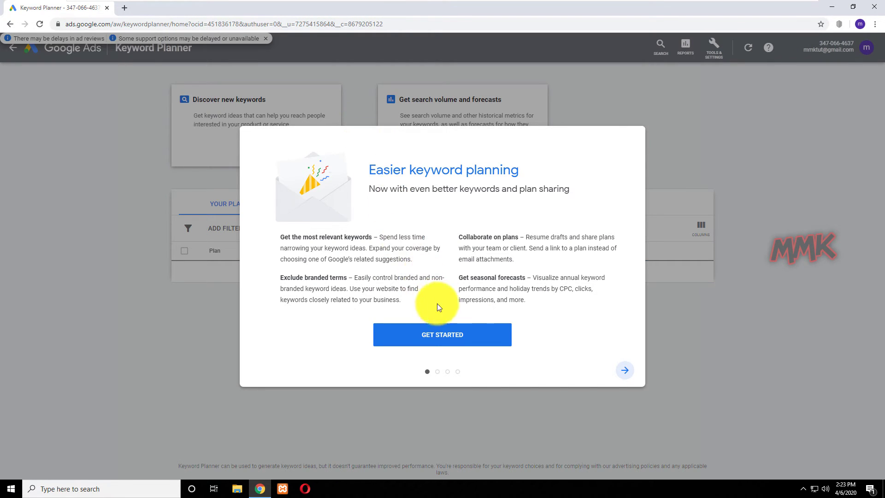
{"action": "left_click", "coordinate": [442, 333]}
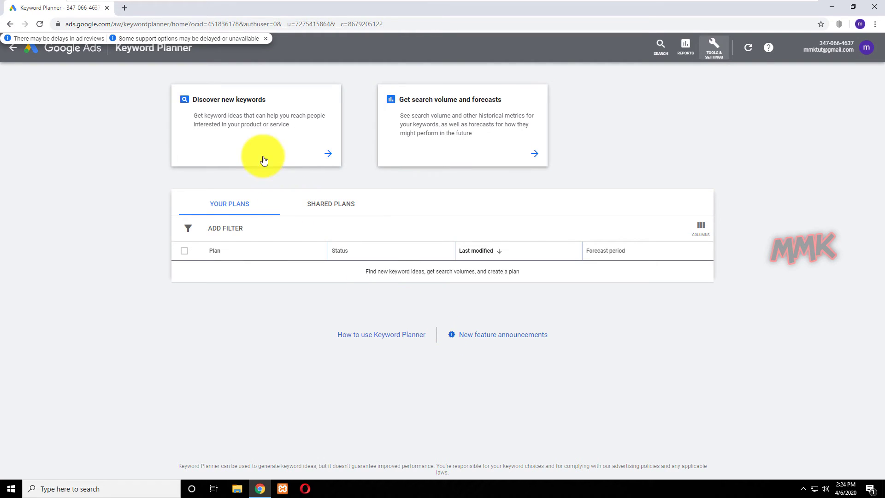
Discover new keywords for the term "keyword" and fetch the results
{"action": "left_click", "coordinate": [255, 141]}
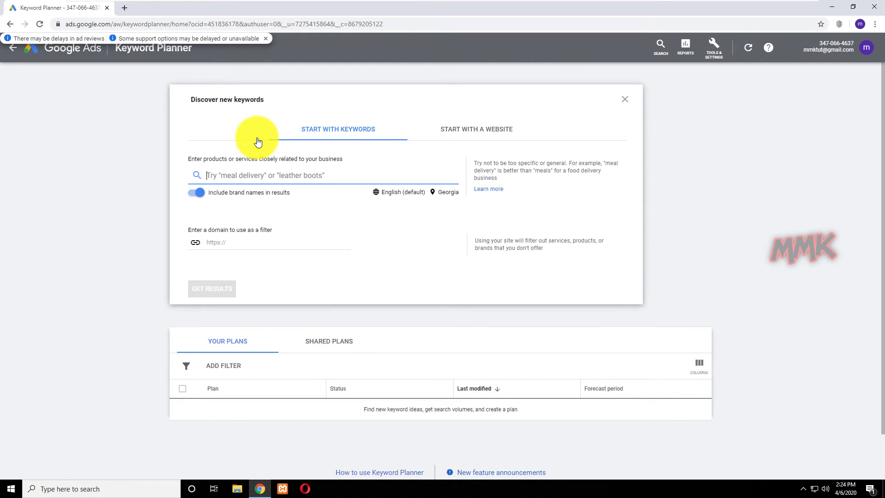
{"action": "type", "text": "keyword"}
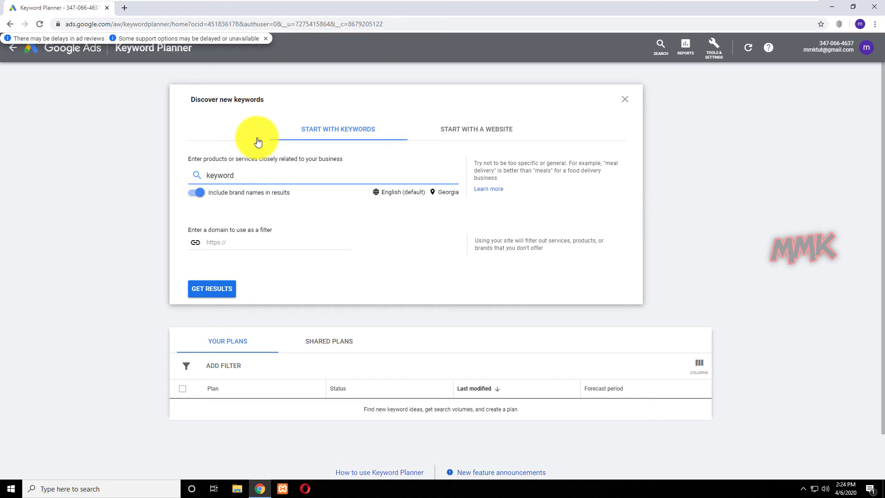
{"action": "left_click", "coordinate": [211, 289]}
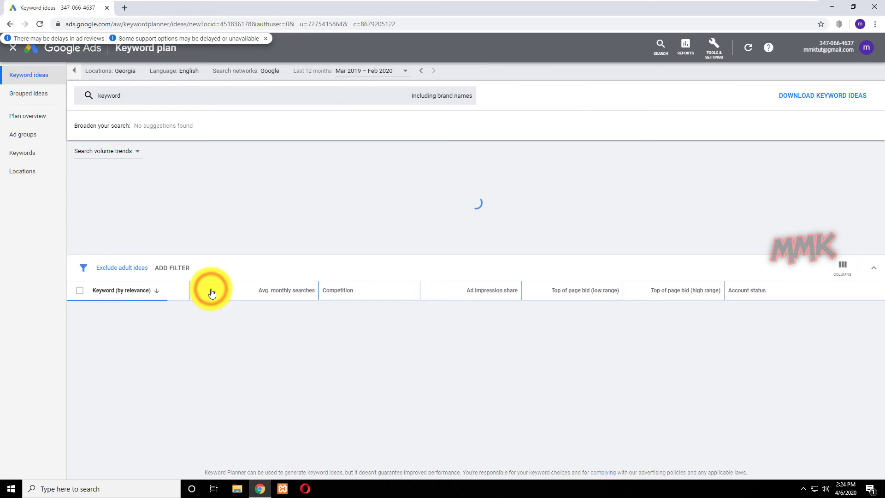